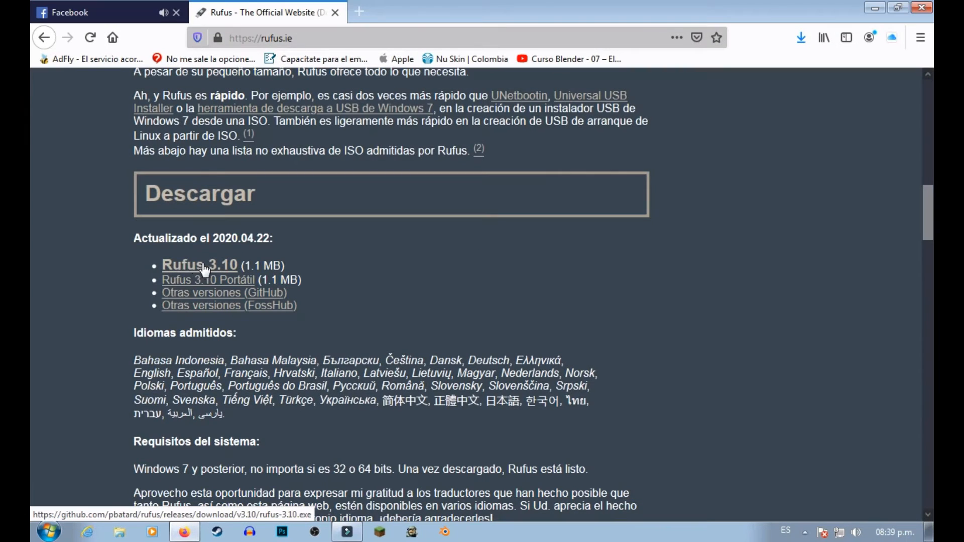
Download the Rufus 3.10 installer and save rufus-3.10.exe, leaving the browser minimized.
{"action": "left_click", "coordinate": [192, 267]}
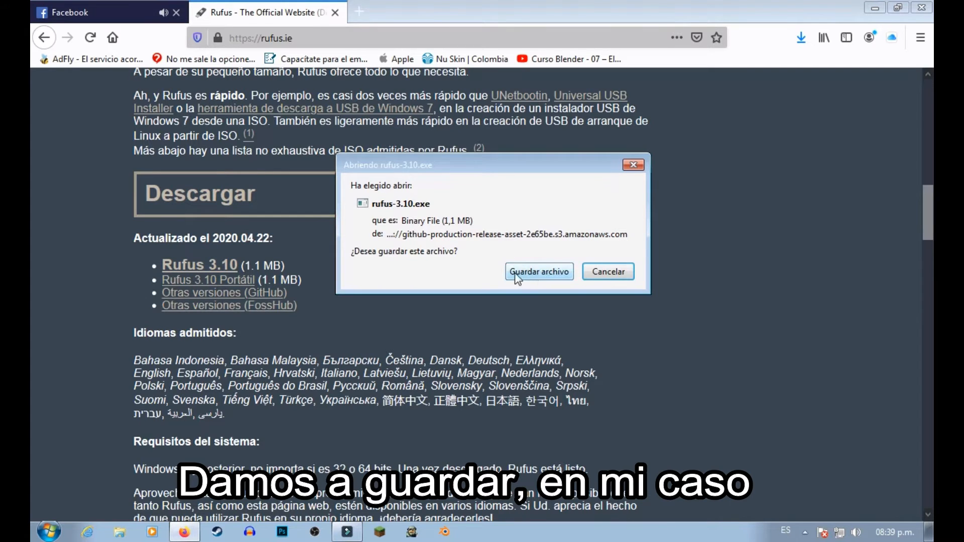
{"action": "left_click", "coordinate": [539, 274]}
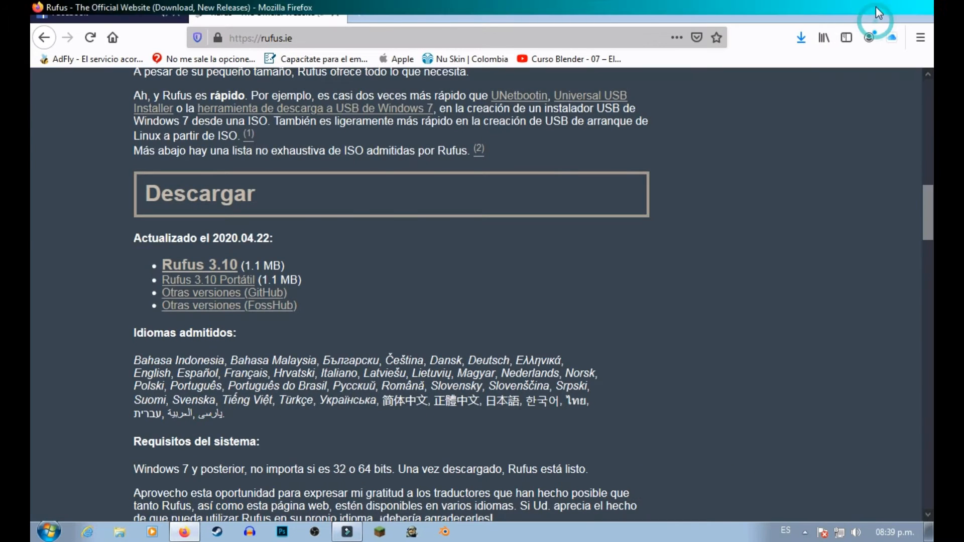
{"action": "left_click", "coordinate": [876, 6]}
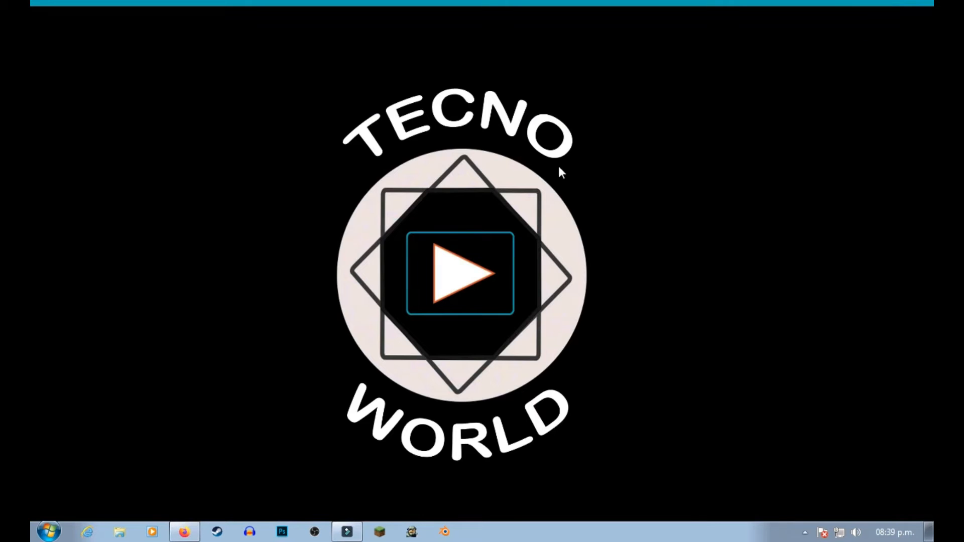
Launch rufus-3.10 from the Descargas folder and decline the online update check.
{"action": "left_click", "coordinate": [120, 532]}
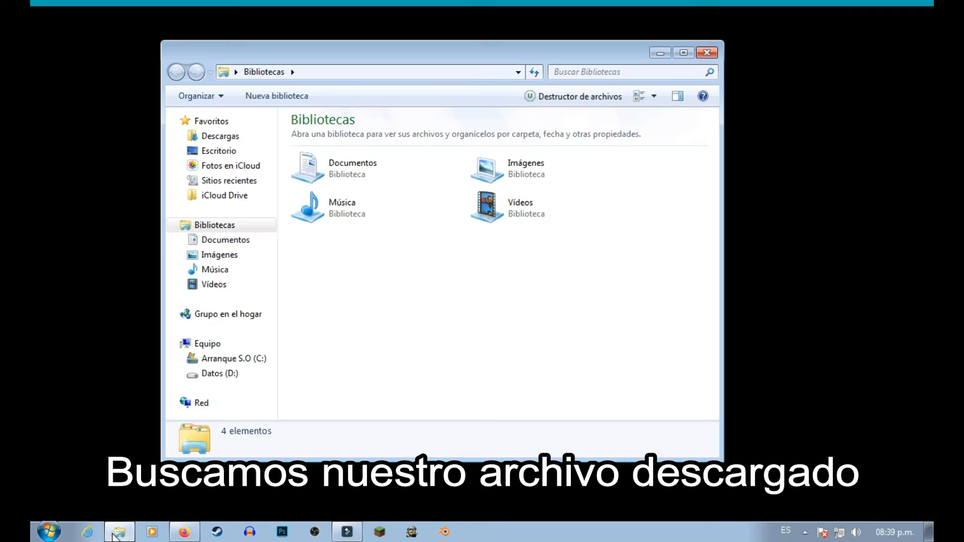
{"action": "left_click", "coordinate": [224, 137]}
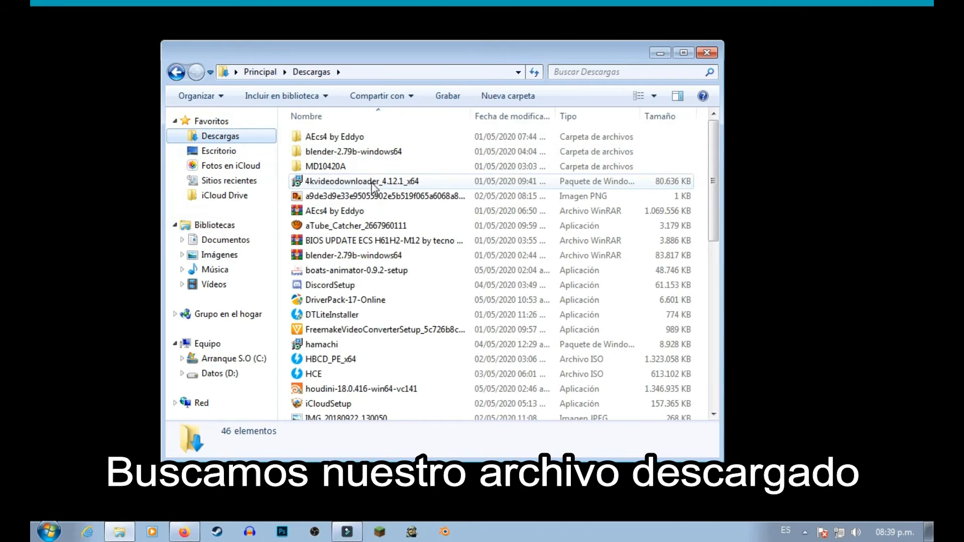
{"action": "left_click", "coordinate": [436, 314]}
{"action": "scroll", "coordinate": [435, 314], "scroll_direction": "down", "scroll_amount": 9}
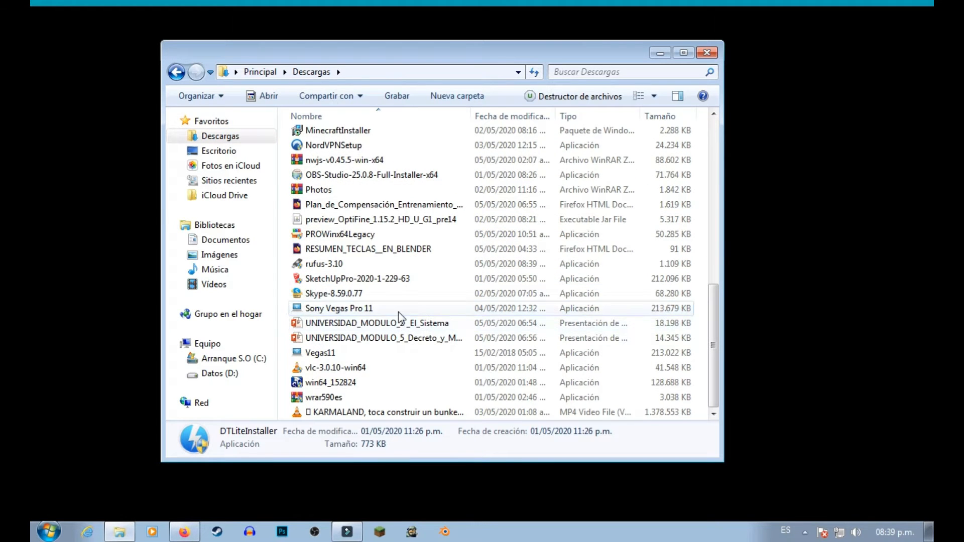
{"action": "left_click", "coordinate": [347, 267]}
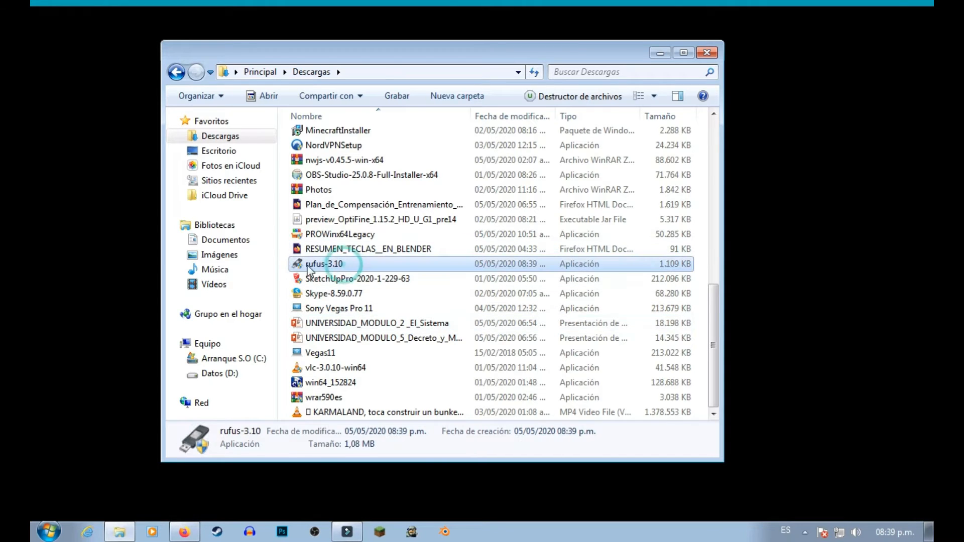
{"action": "double_click", "coordinate": [333, 265]}
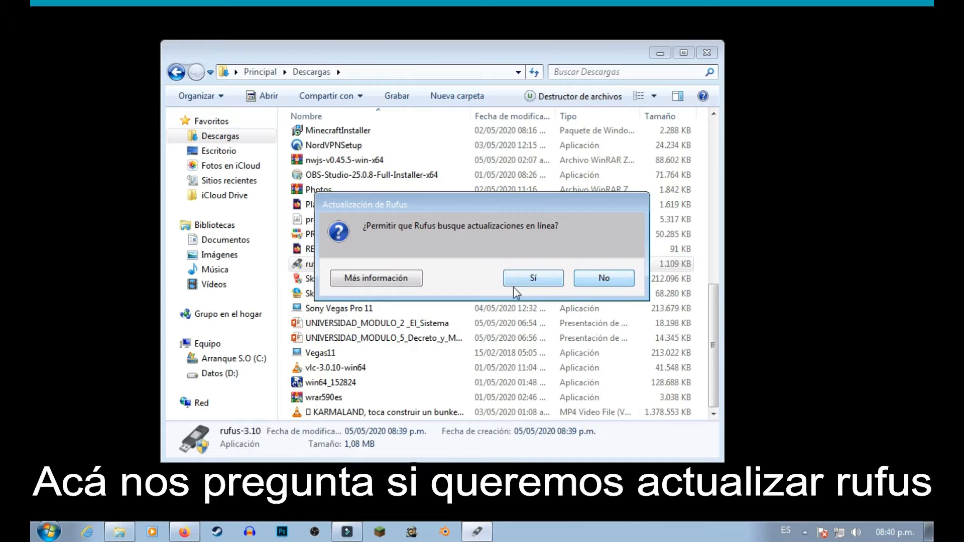
{"action": "left_click", "coordinate": [597, 279]}
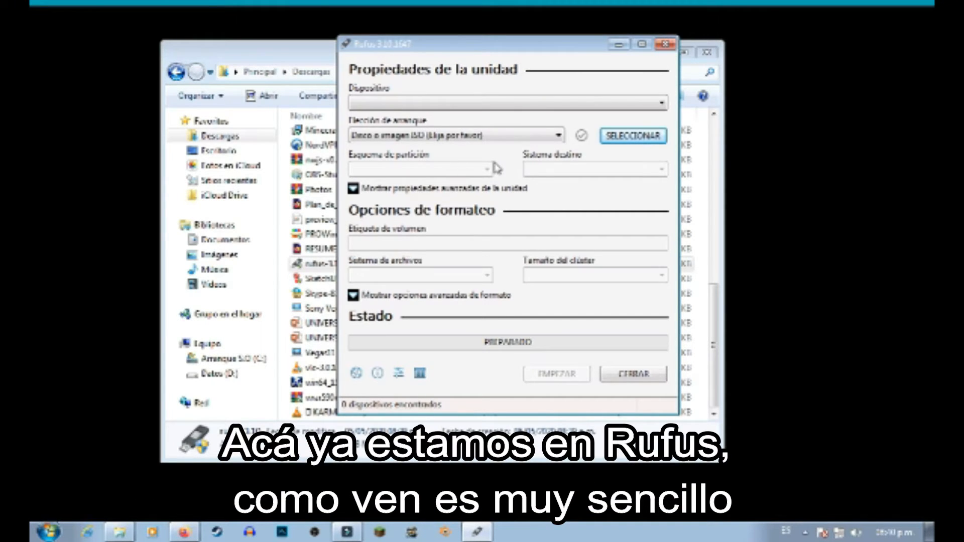
Choose "Disco o imagen ISO" as the boot selection.
{"action": "left_click", "coordinate": [571, 100]}
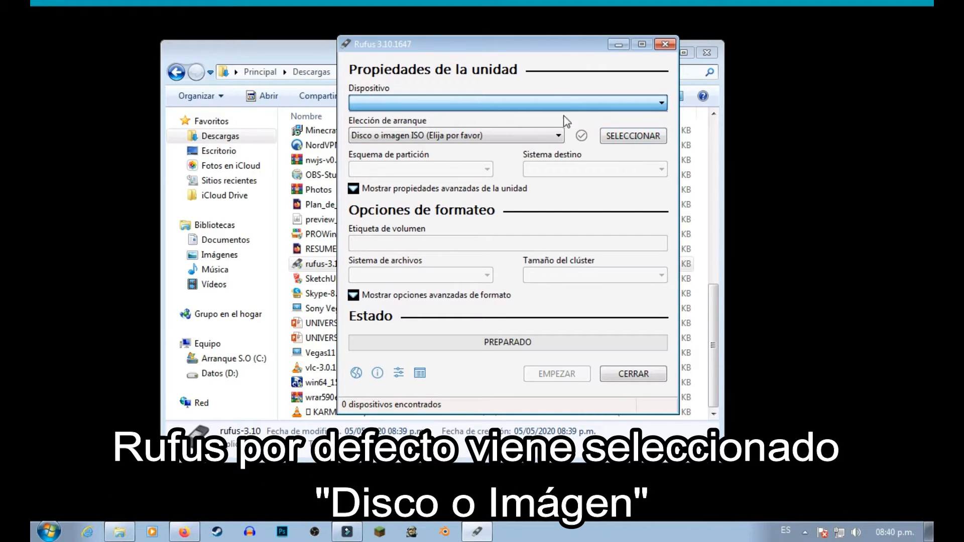
{"action": "left_click", "coordinate": [529, 138]}
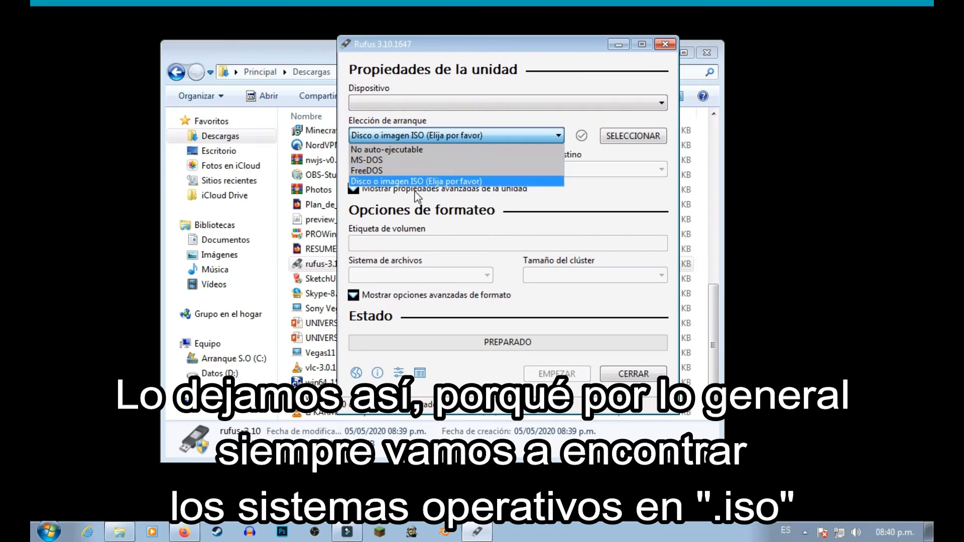
{"action": "left_click", "coordinate": [456, 182]}
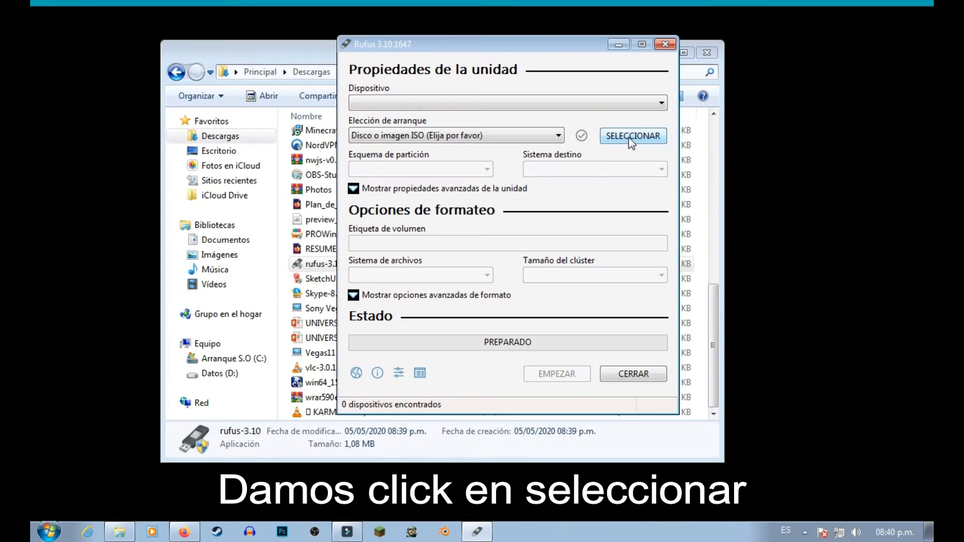
Load ubuntustudio-20.04-dvd-amd64 from the Sistemas operativos folder on Datos (D:) and choose WIN7 (G:) [32 GB] as the target device.
{"action": "left_click", "coordinate": [614, 136]}
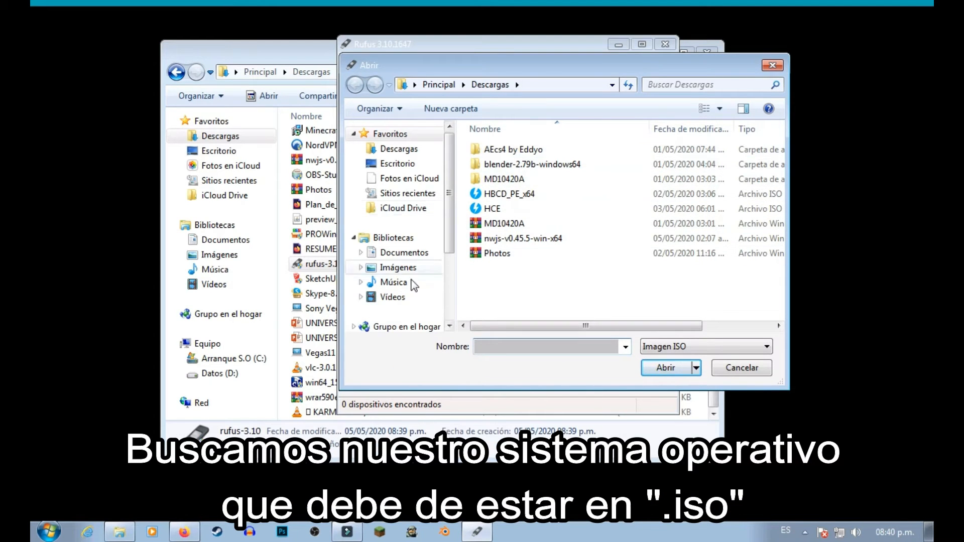
{"action": "scroll", "coordinate": [450, 251], "scroll_direction": "down", "scroll_amount": 2}
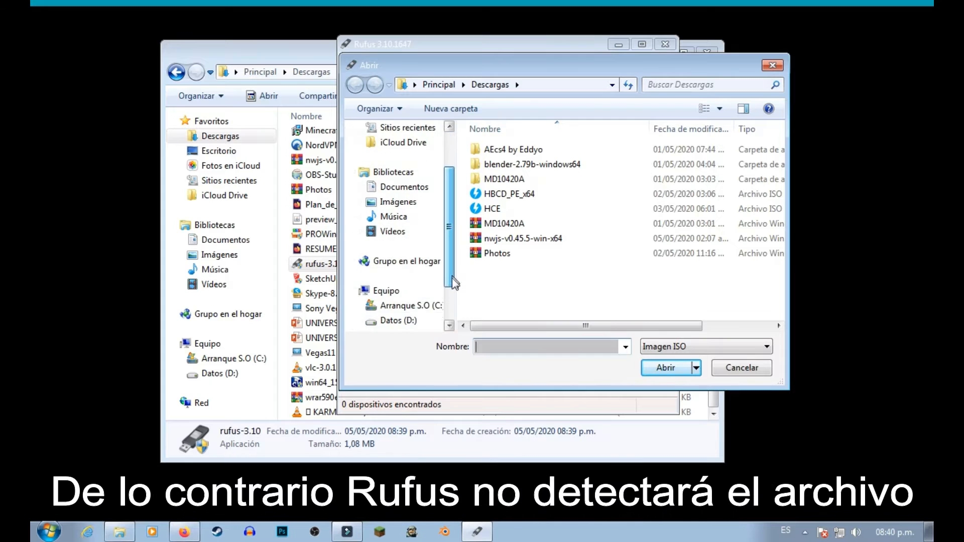
{"action": "left_click", "coordinate": [397, 322]}
{"action": "double_click", "coordinate": [517, 253]}
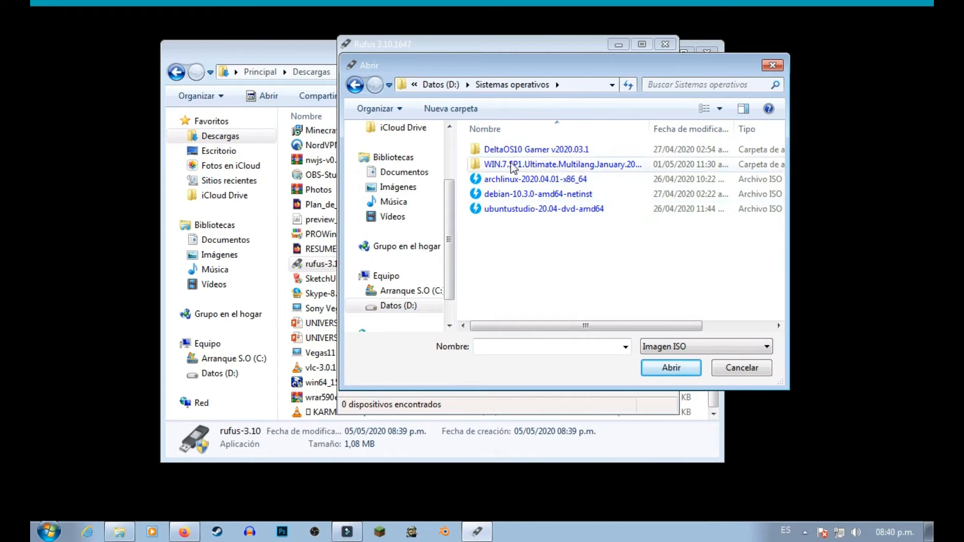
{"action": "left_click", "coordinate": [544, 211]}
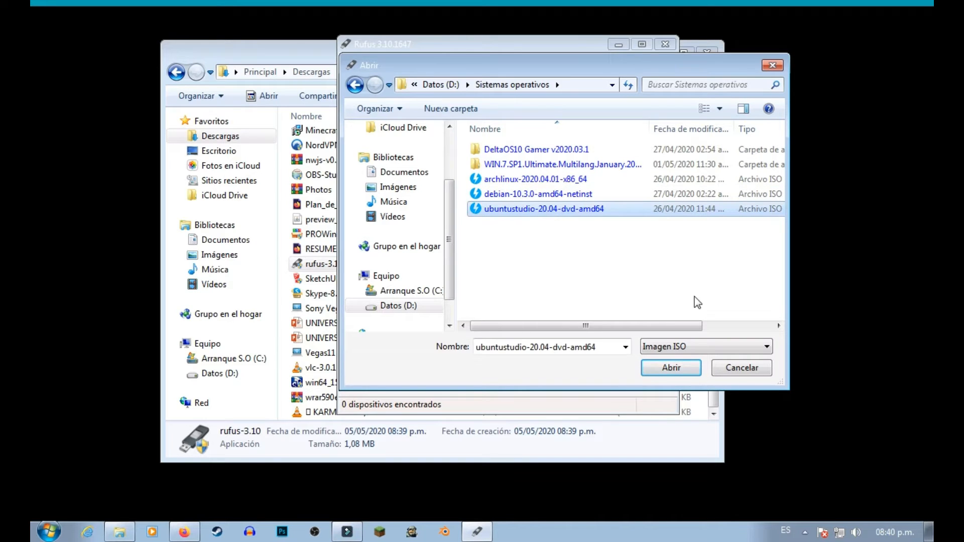
{"action": "left_click", "coordinate": [683, 367]}
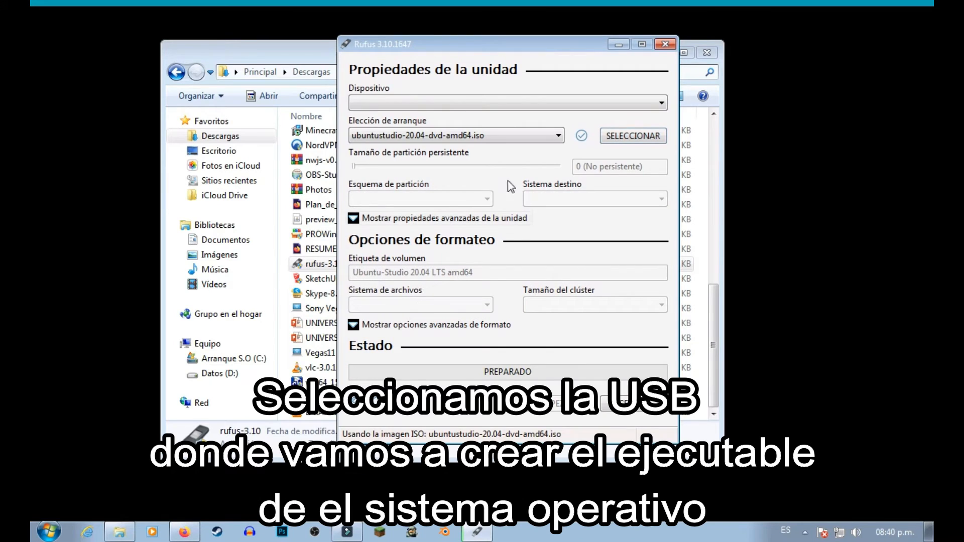
{"action": "left_click", "coordinate": [437, 104]}
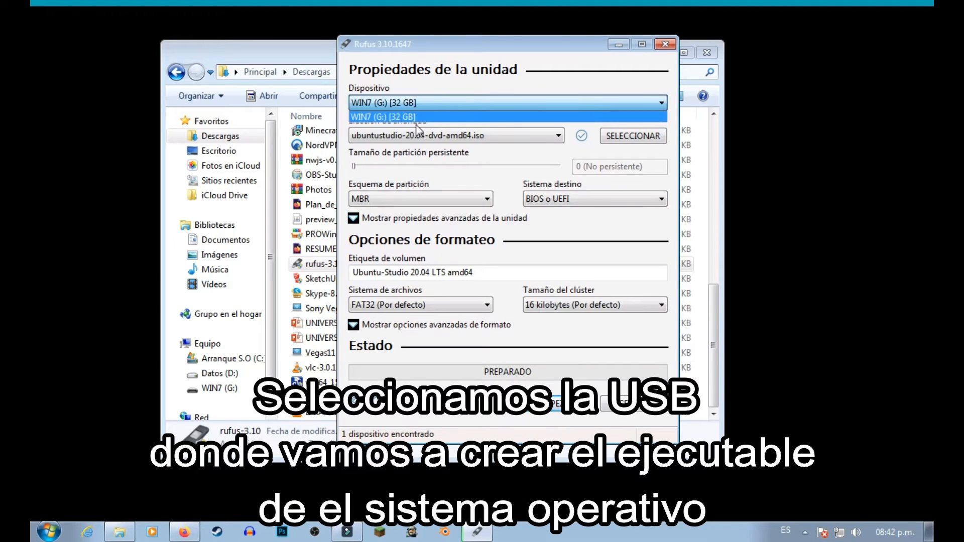
{"action": "left_click", "coordinate": [455, 107]}
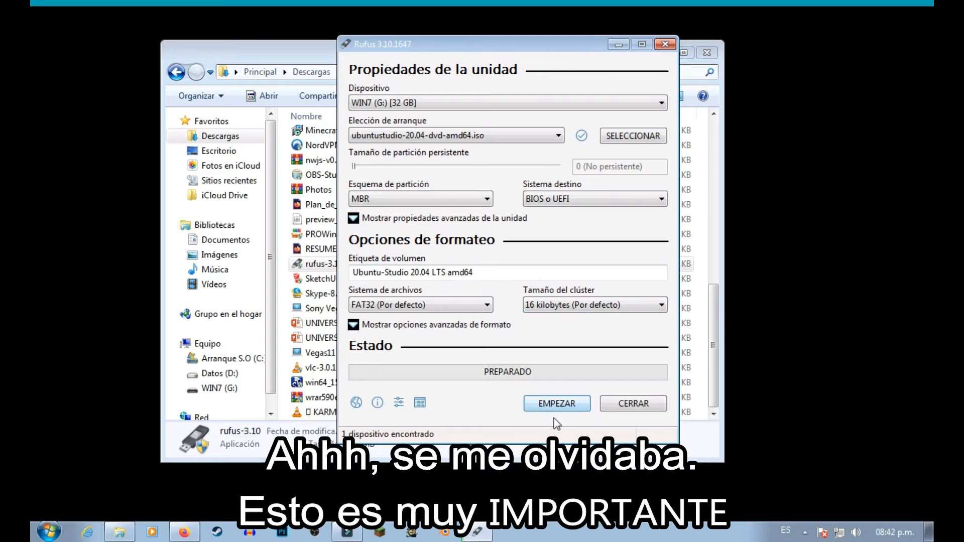
Set the partition scheme to GPT with UEFI (no CSM) as the target system.
{"action": "left_click", "coordinate": [407, 203]}
{"action": "left_click", "coordinate": [398, 221]}
{"action": "left_click", "coordinate": [394, 197]}
{"action": "left_click", "coordinate": [395, 211]}
{"action": "left_click", "coordinate": [404, 199]}
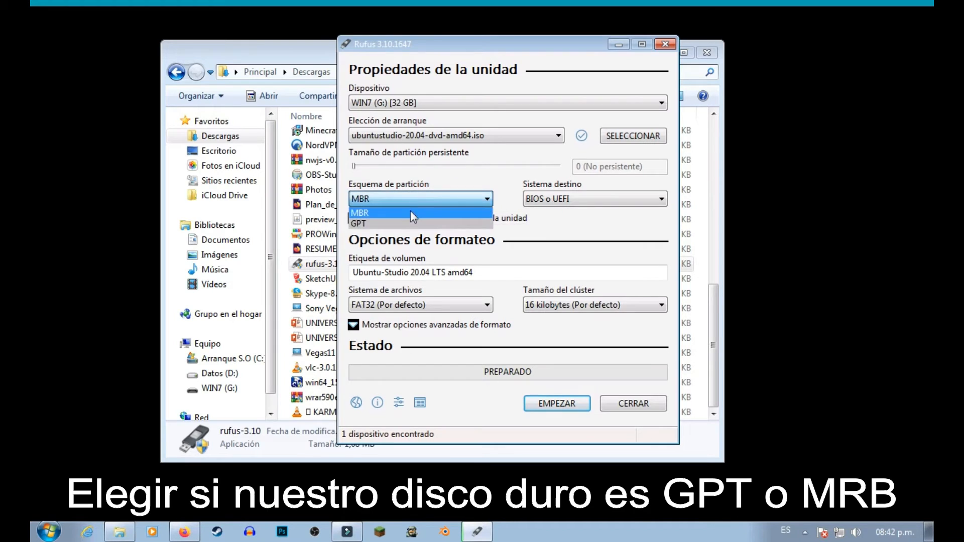
{"action": "left_click", "coordinate": [397, 223]}
{"action": "left_click", "coordinate": [546, 200]}
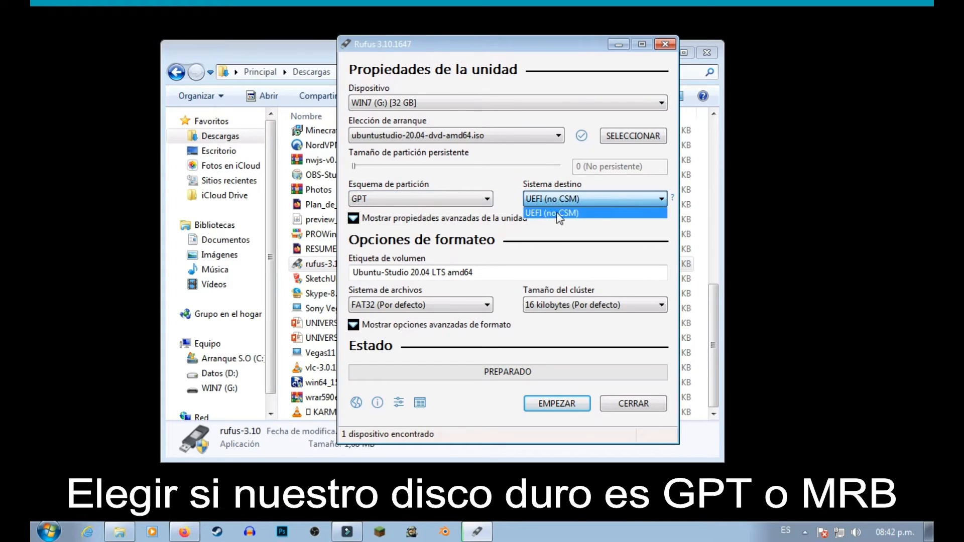
{"action": "left_click", "coordinate": [556, 201]}
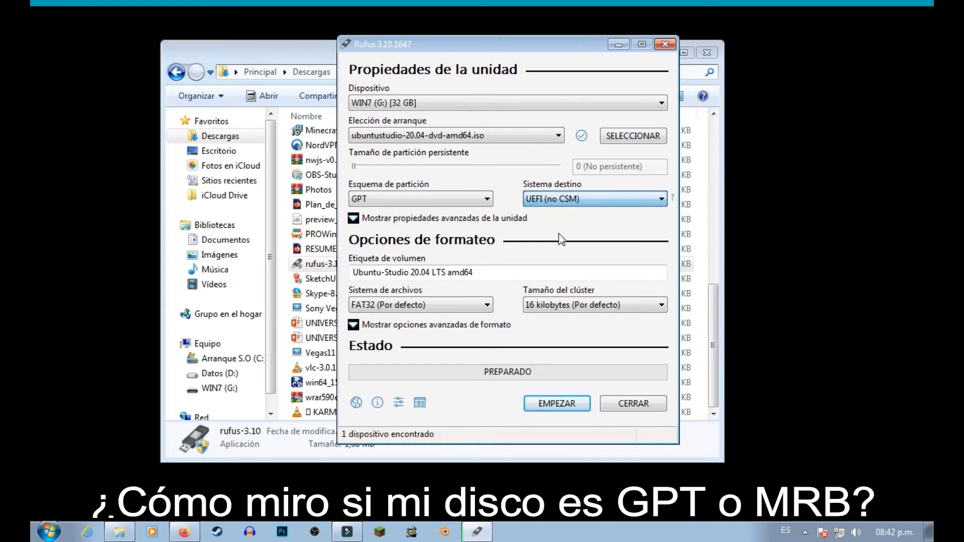
Minimize the Rufus and file explorer windows and open a command prompt with cmd.
{"action": "left_click", "coordinate": [621, 45]}
{"action": "left_click", "coordinate": [659, 52]}
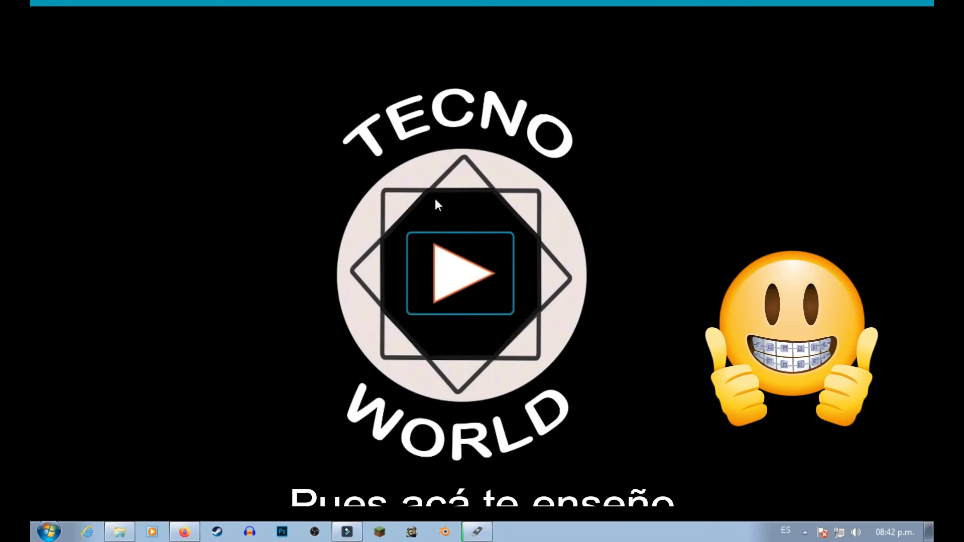
{"action": "key", "text": "super+r"}
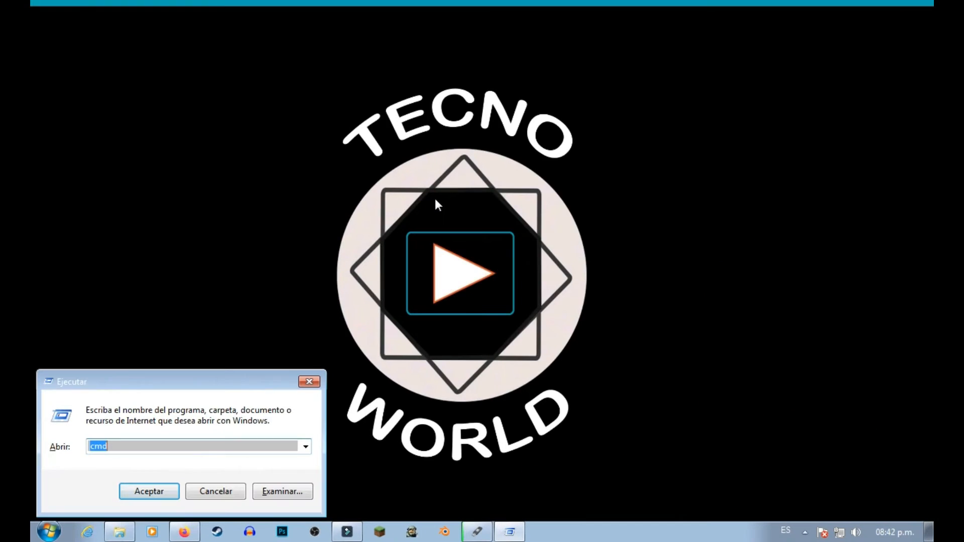
{"action": "type", "text": "cmd"}
{"action": "key", "text": "Return"}
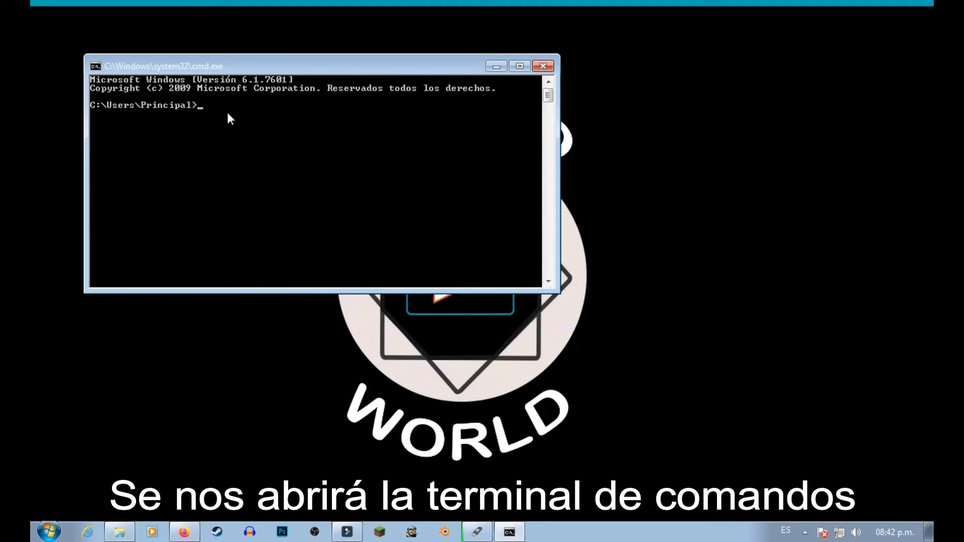
Run diskpart and use list disk to check whether the computer's disks are GPT or MBR.
{"action": "type", "text": "disk"}
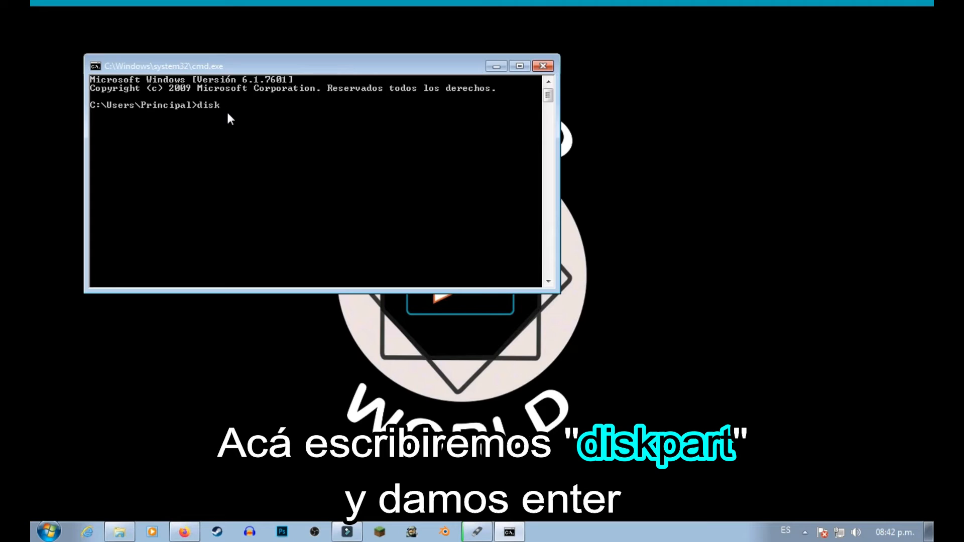
{"action": "type", "text": "part"}
{"action": "key", "text": "Return"}
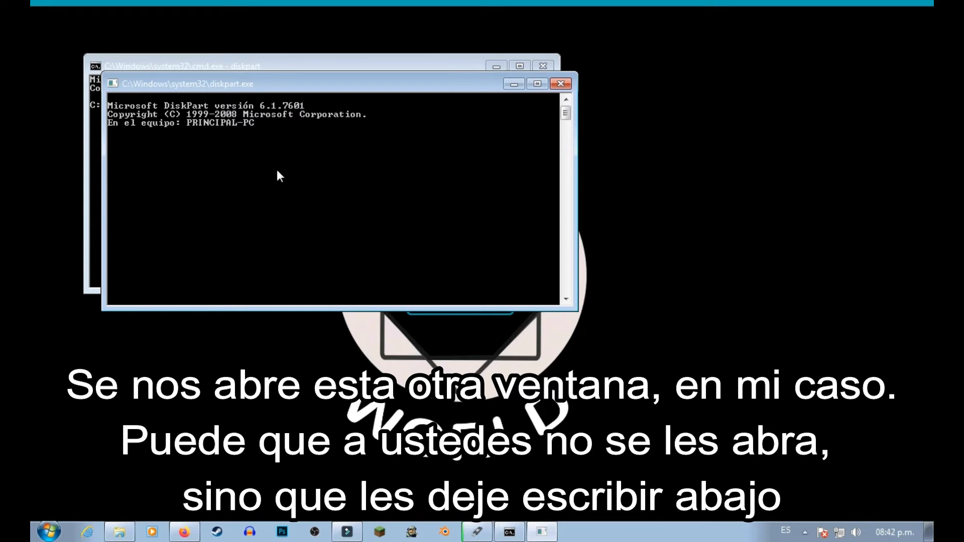
{"action": "type", "text": "list li"}
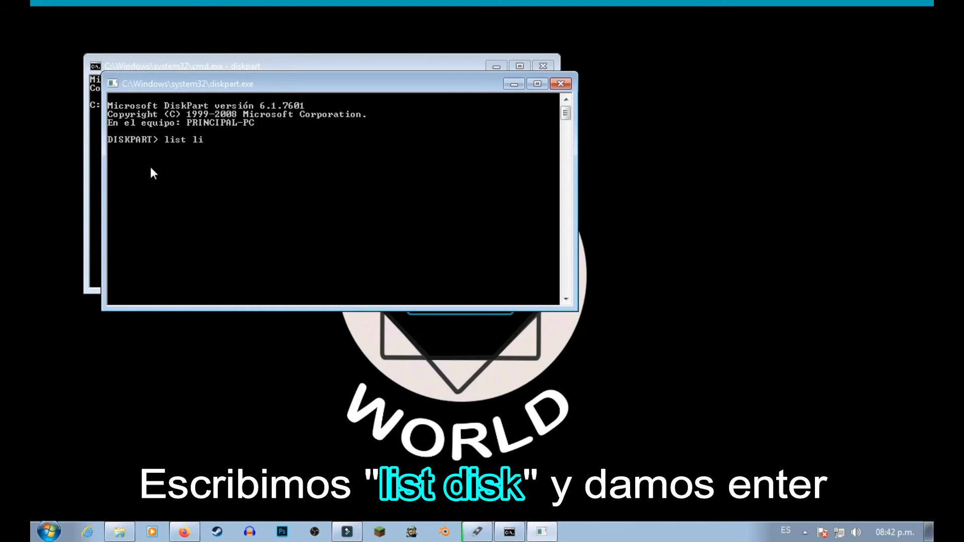
{"action": "key", "text": "BackSpace"}
{"action": "key", "text": "BackSpace"}
{"action": "type", "text": "disk"}
{"action": "key", "text": "Return"}
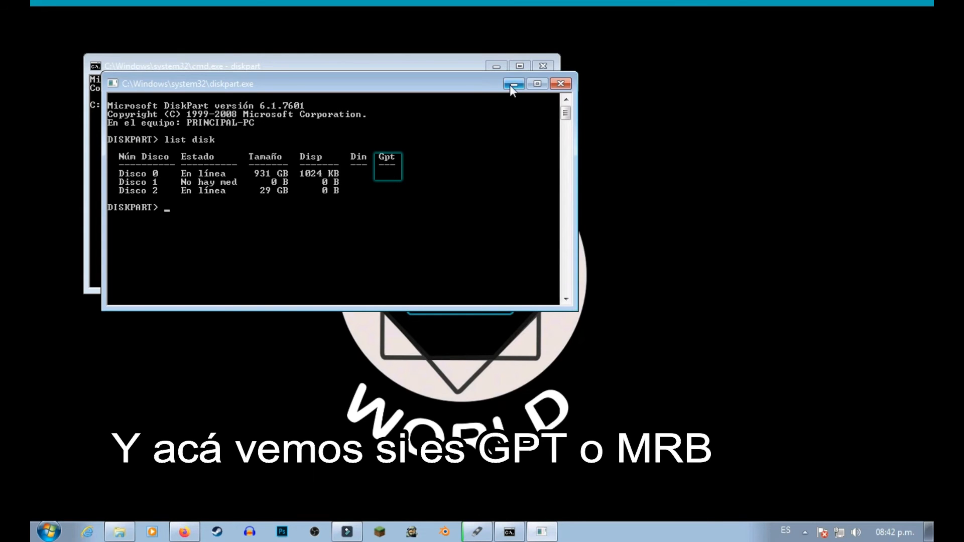
Switch back to Rufus, place it beside the disk list, and set the partition scheme to MBR.
{"action": "left_click", "coordinate": [478, 532]}
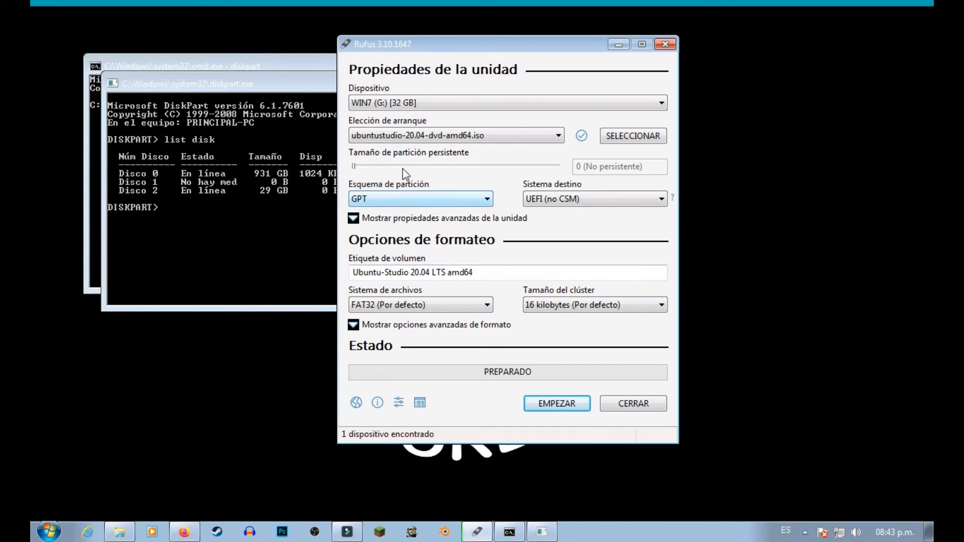
{"action": "left_click_drag", "start_coordinate": [440, 50], "coordinate": [672, 42]}
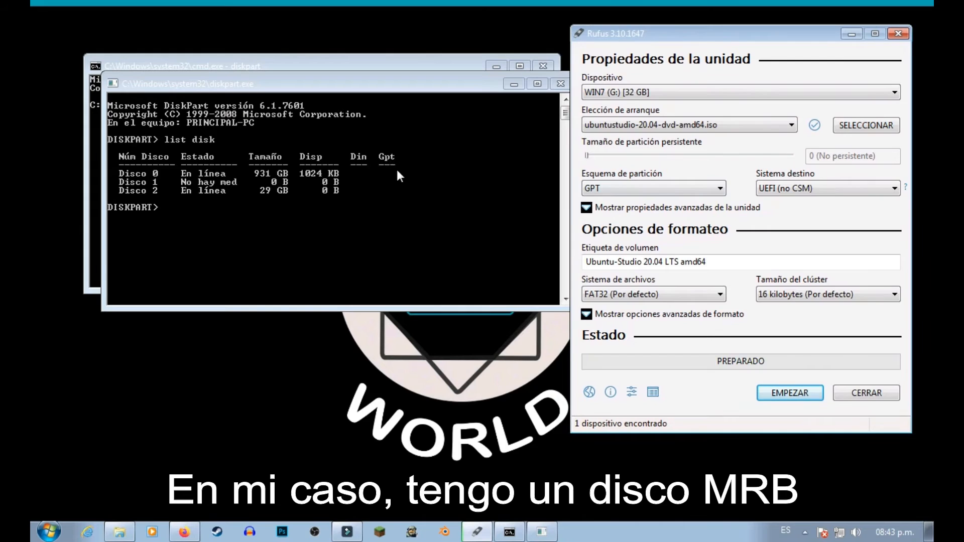
{"action": "left_click", "coordinate": [650, 189]}
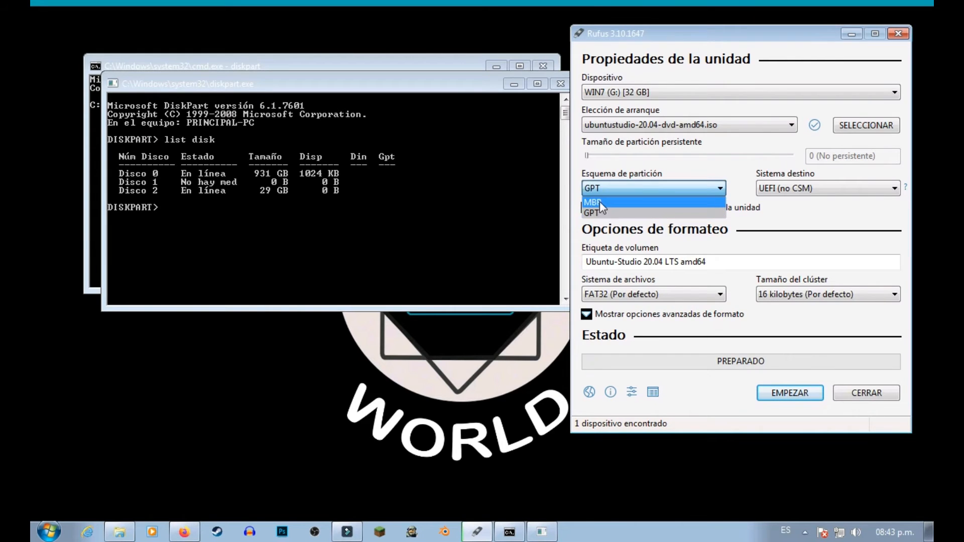
{"action": "left_click", "coordinate": [651, 200]}
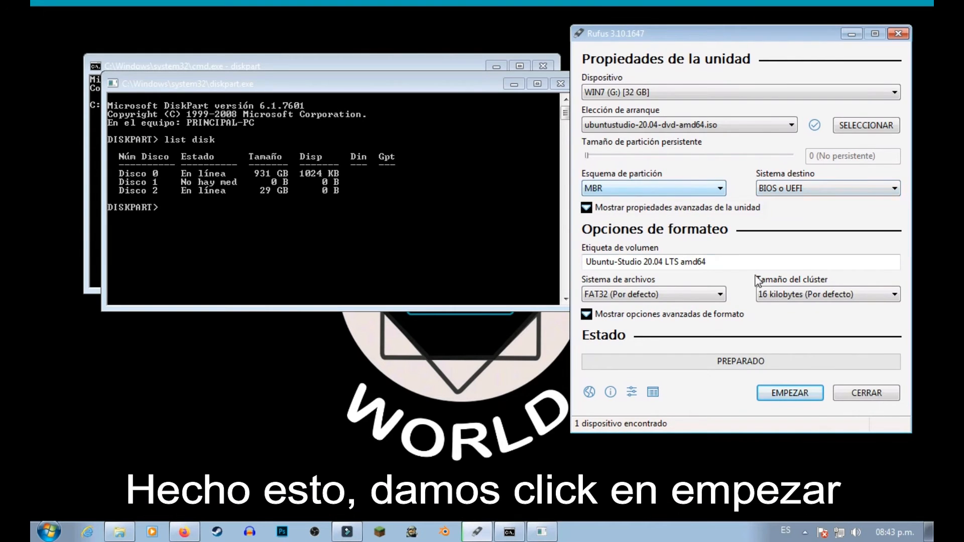
Start writing the USB drive in the recommended ISO image mode, accepting the Syslinux file download and the erasure of the drive's data.
{"action": "left_click_drag", "start_coordinate": [801, 40], "coordinate": [620, 47]}
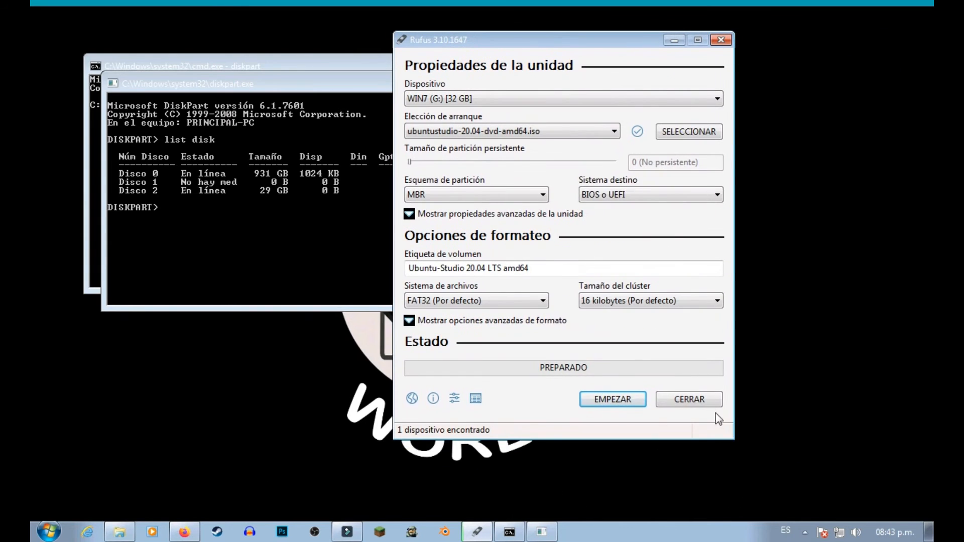
{"action": "left_click", "coordinate": [610, 400]}
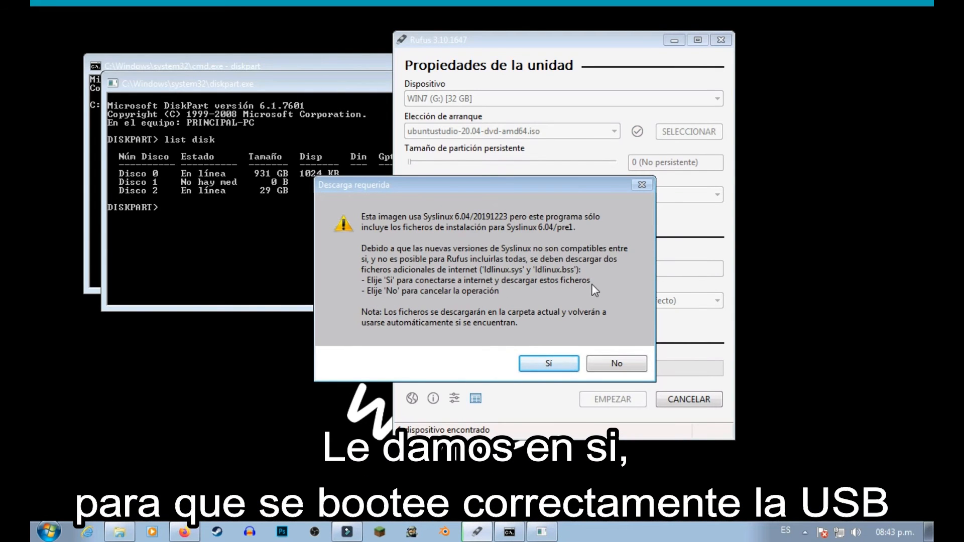
{"action": "left_click", "coordinate": [549, 363]}
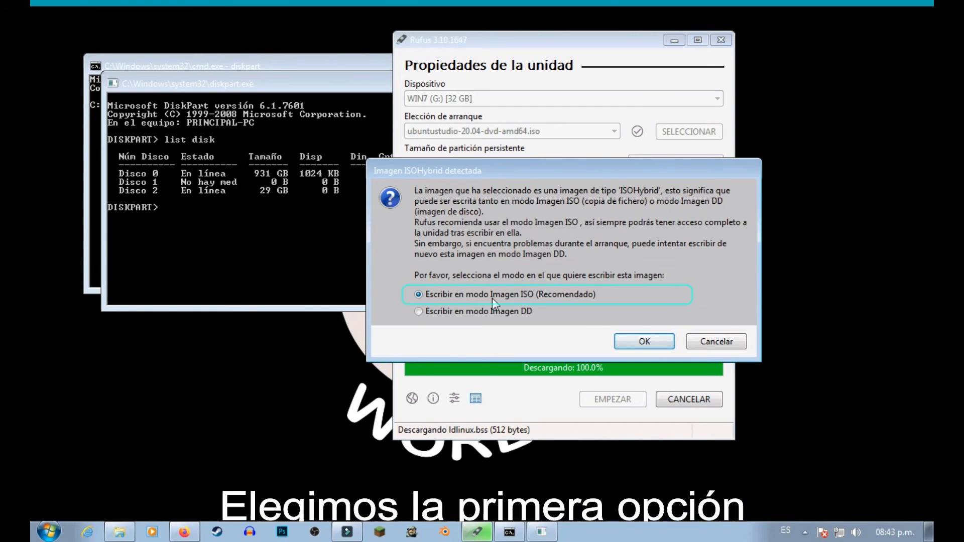
{"action": "left_click", "coordinate": [644, 341]}
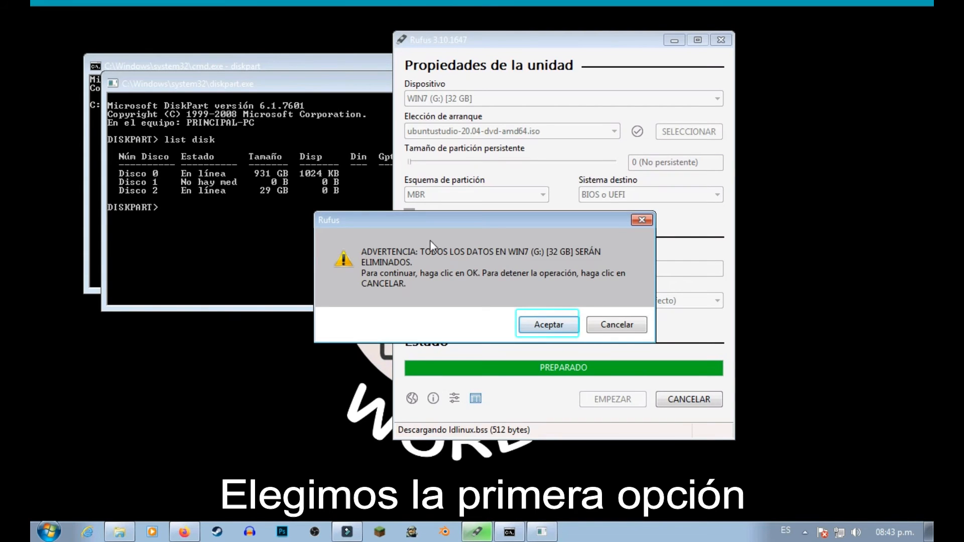
{"action": "left_click", "coordinate": [556, 329]}
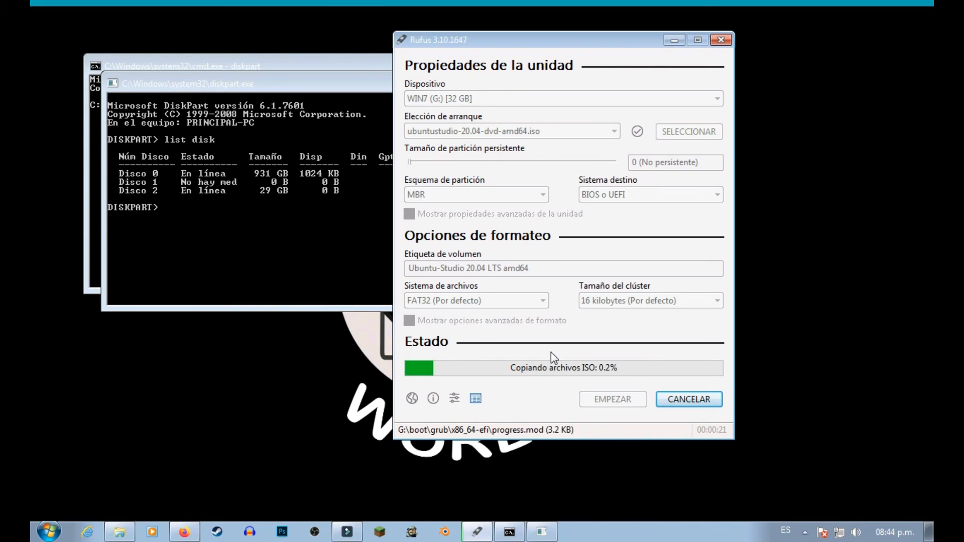
Minimize Rufus while it copies the files, and close the diskpart and command prompt windows.
{"action": "left_click", "coordinate": [674, 40]}
{"action": "left_click", "coordinate": [563, 83]}
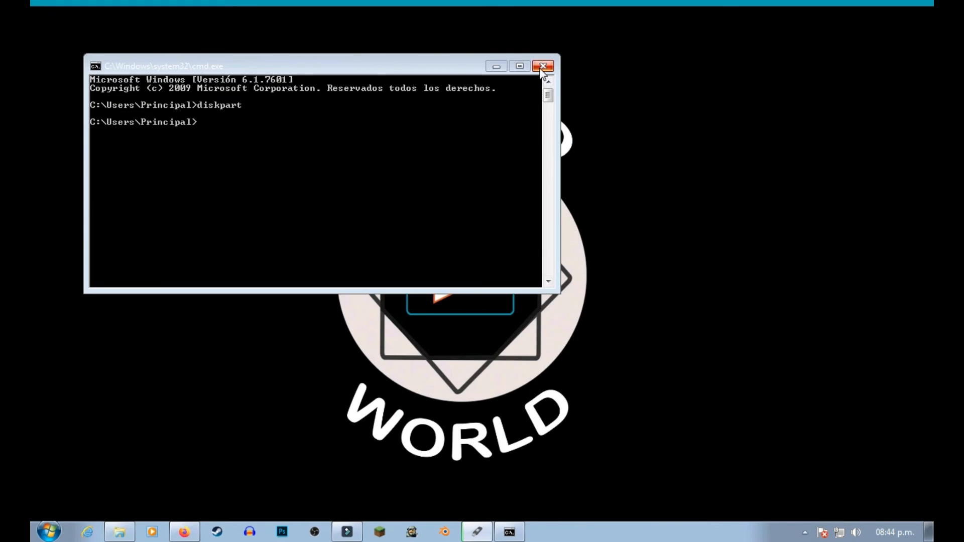
{"action": "left_click", "coordinate": [542, 66]}
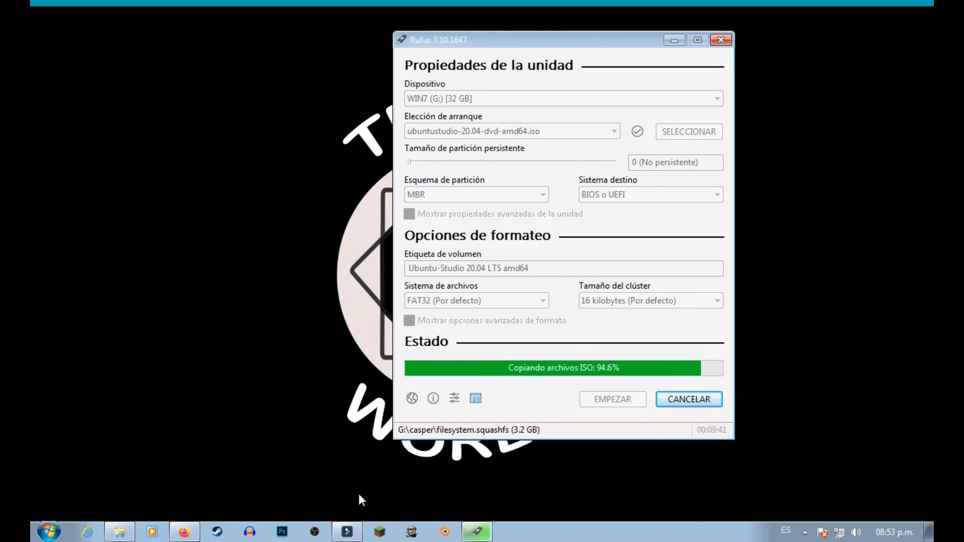
Close Rufus once the ISO files have finished copying to the USB drive.
{"action": "left_click", "coordinate": [185, 533]}
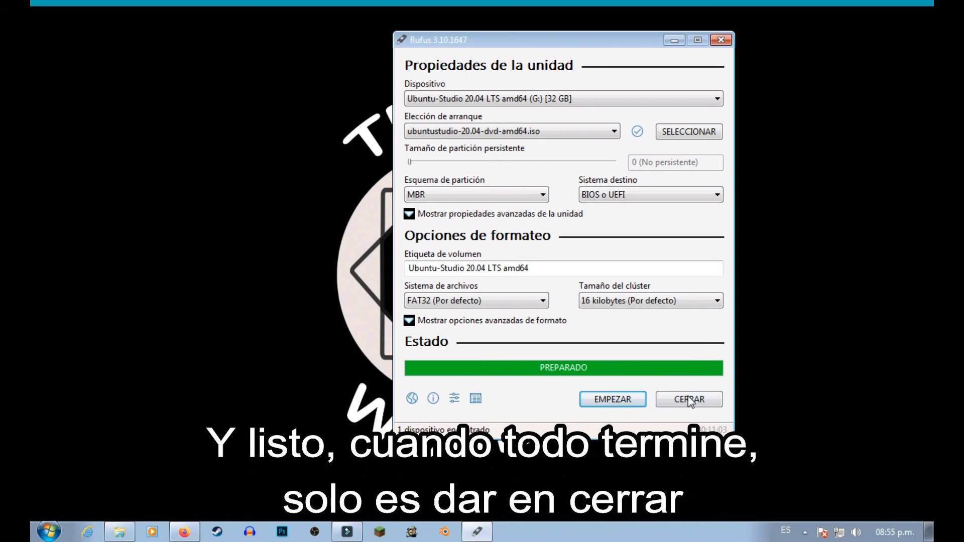
{"action": "left_click", "coordinate": [679, 405]}
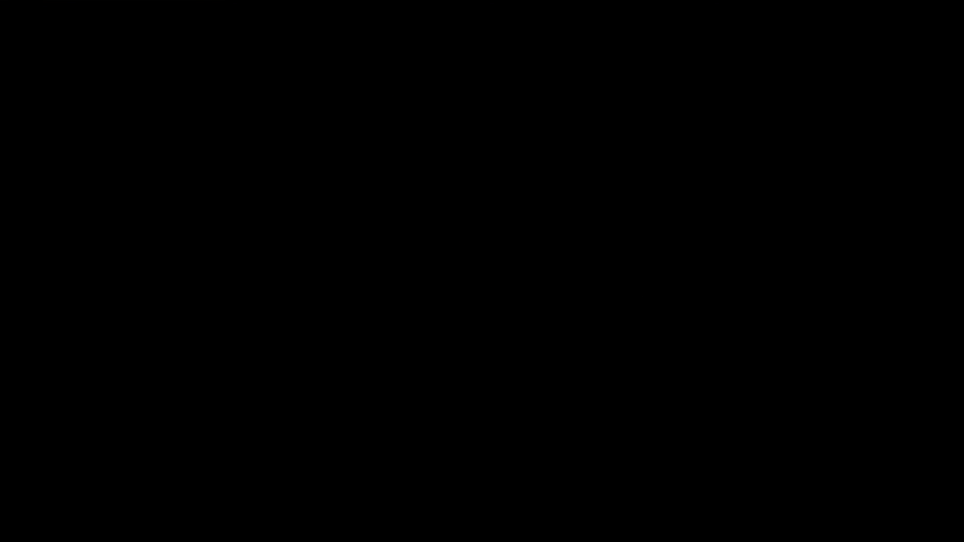
{"action": "right_click", "coordinate": [387, 303]}
{"action": "left_click", "coordinate": [439, 338]}
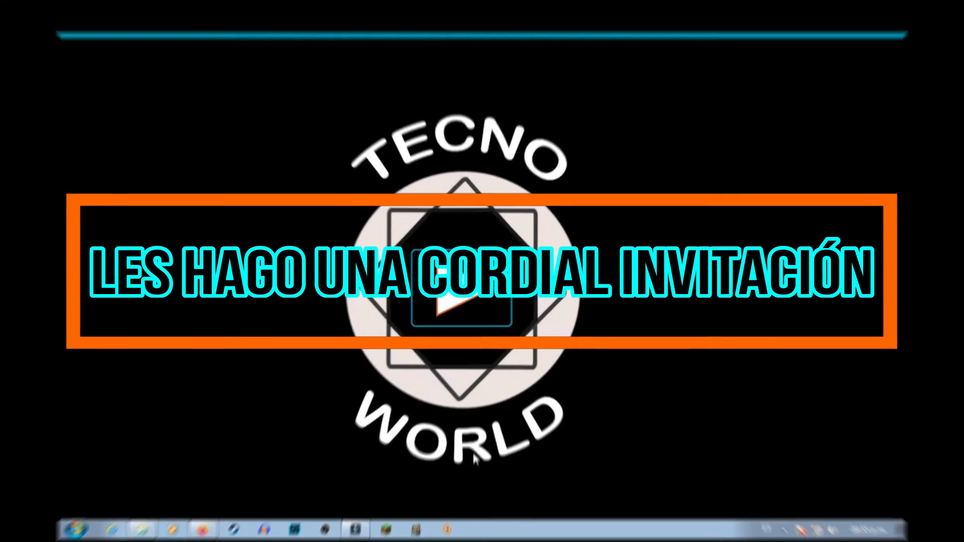